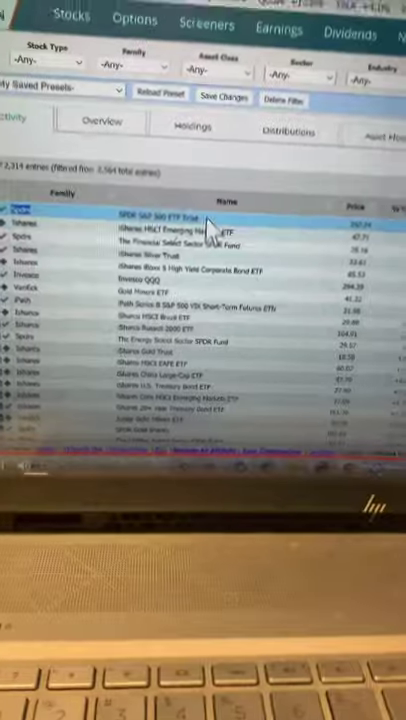
# Select the 'SPDR S&P 500 ETF Trust' name in the filtered 2,314-fund table.
pyautogui.doubleClick(160, 192)
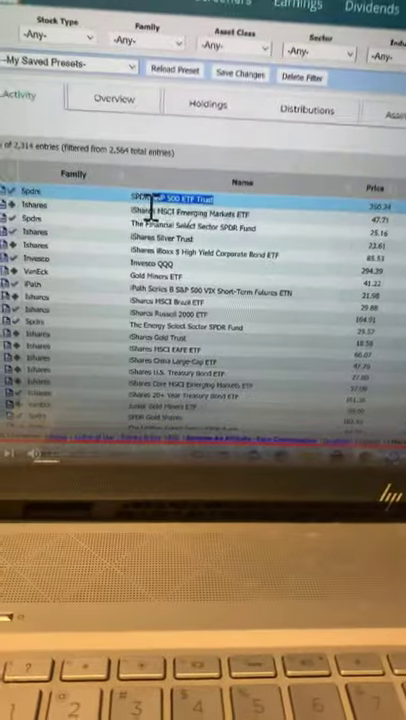